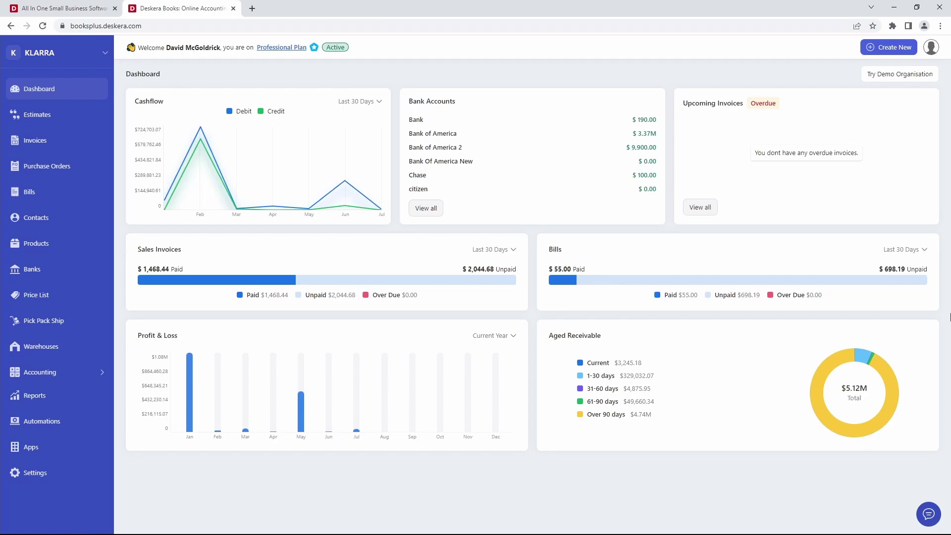
# - Go to Settings and scroll down toward the Item Landed Cost Setting card
pyautogui.click(47, 473)
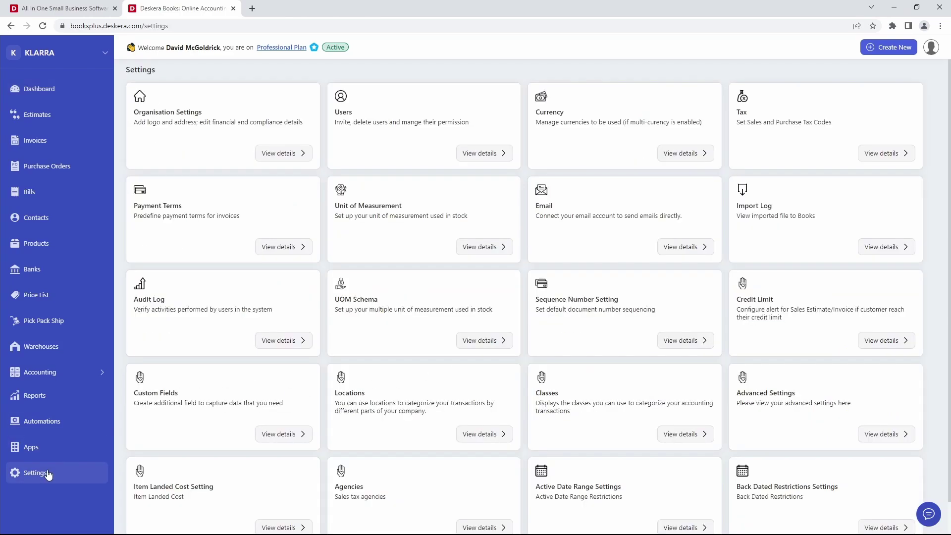
pyautogui.scroll(-1, 188, 515)
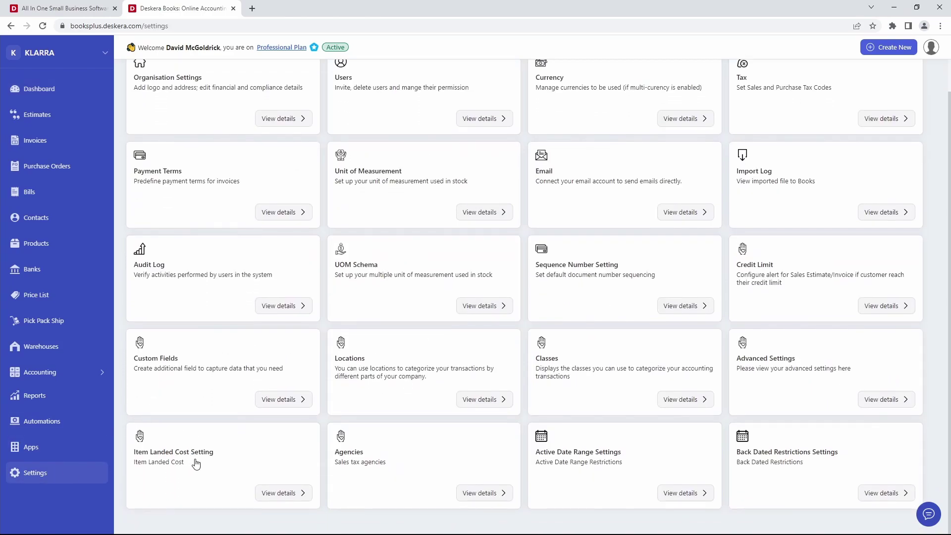
pyautogui.click(291, 493)
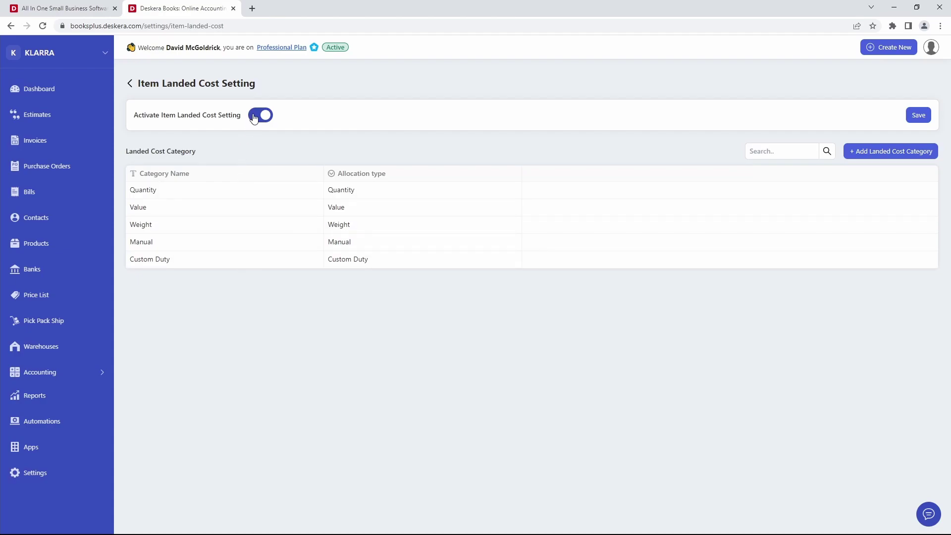
pyautogui.click(856, 155)
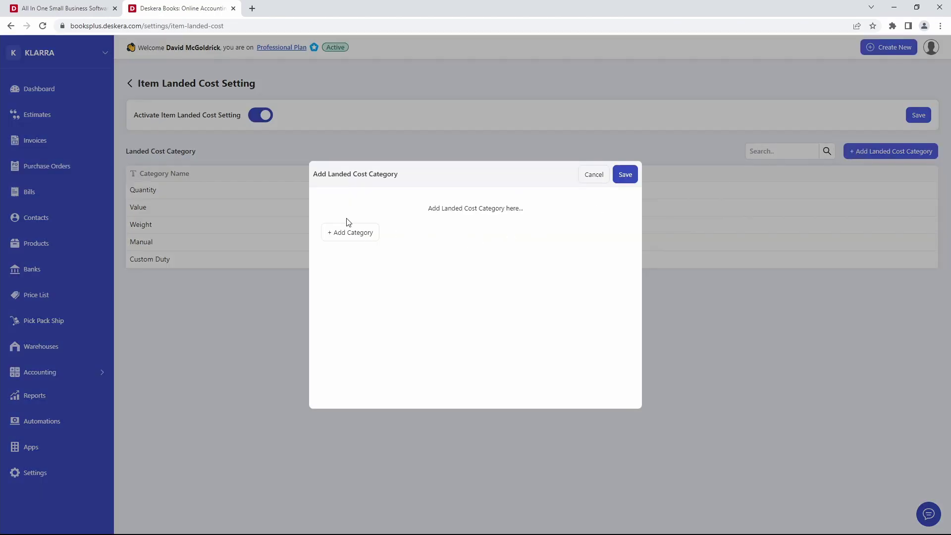
pyautogui.click(363, 233)
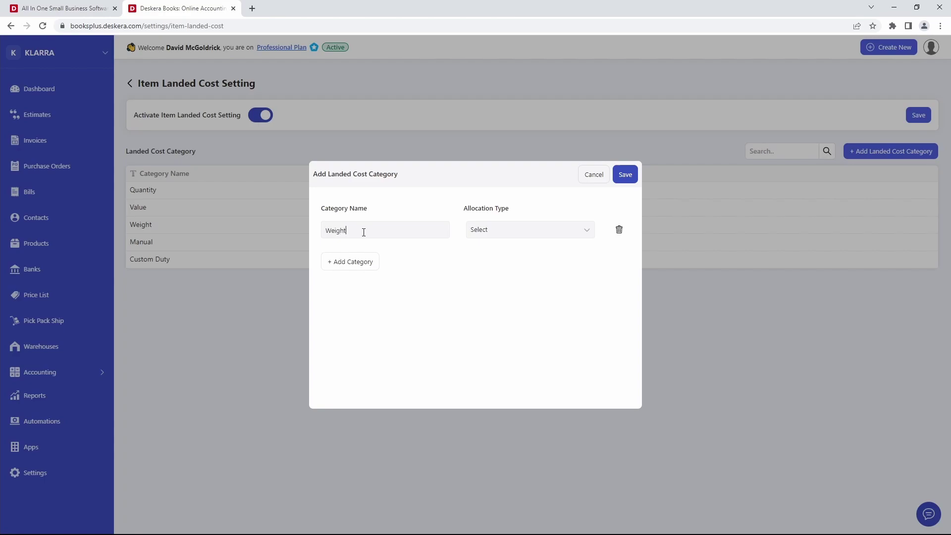
pyautogui.click(544, 233)
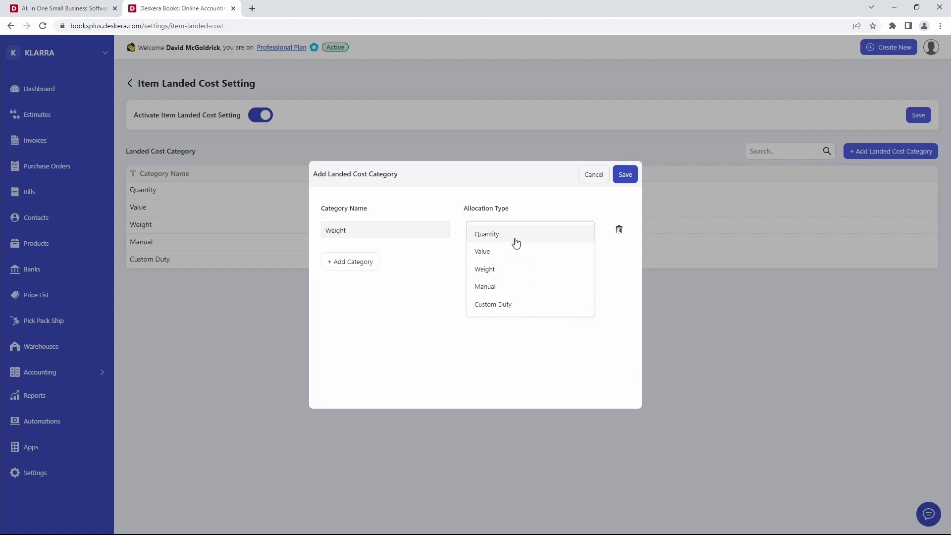
pyautogui.click(516, 267)
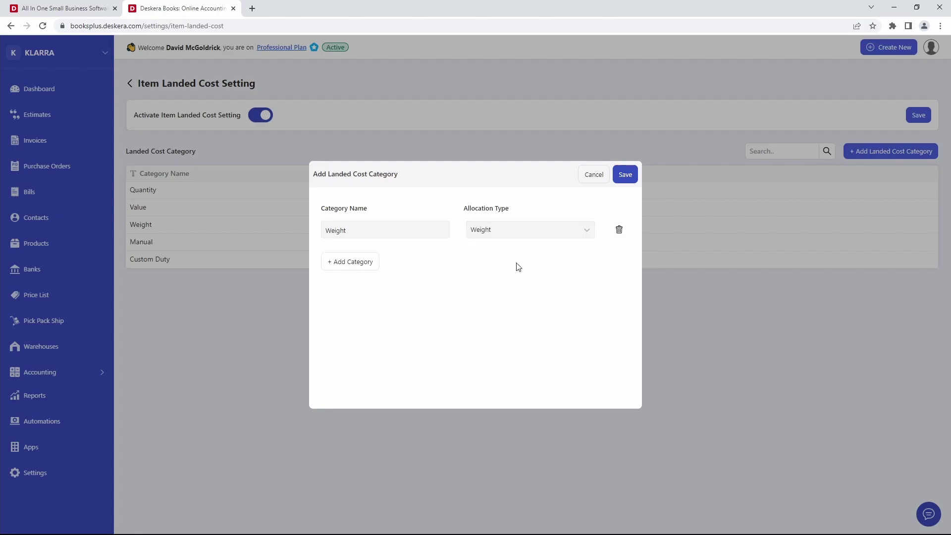
pyautogui.click(583, 178)
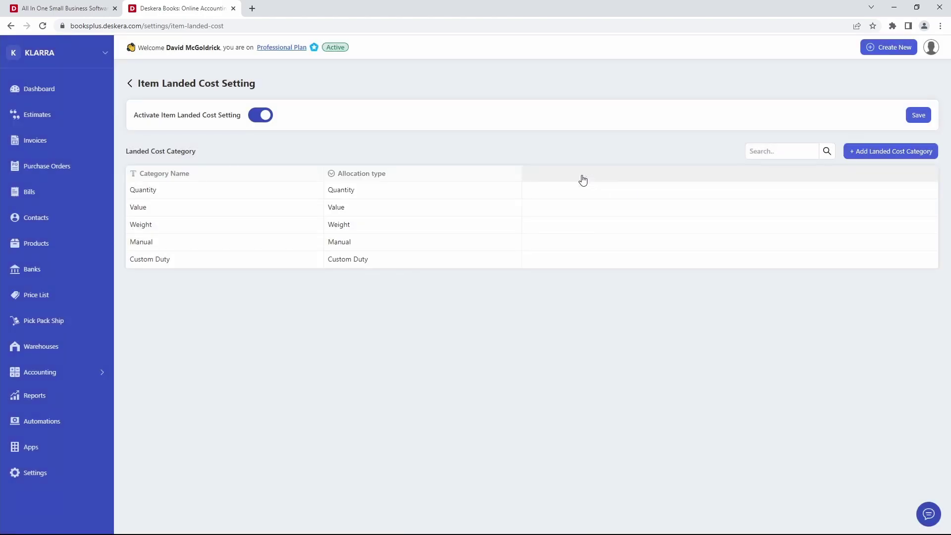
# - In the Products list, select Canister 2093 and show its action dropdown
pyautogui.click(72, 245)
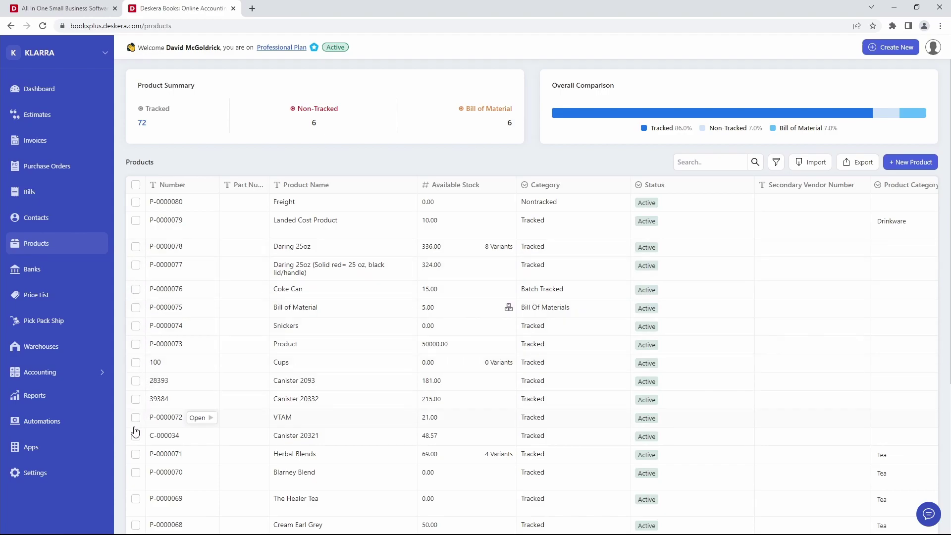
pyautogui.click(136, 381)
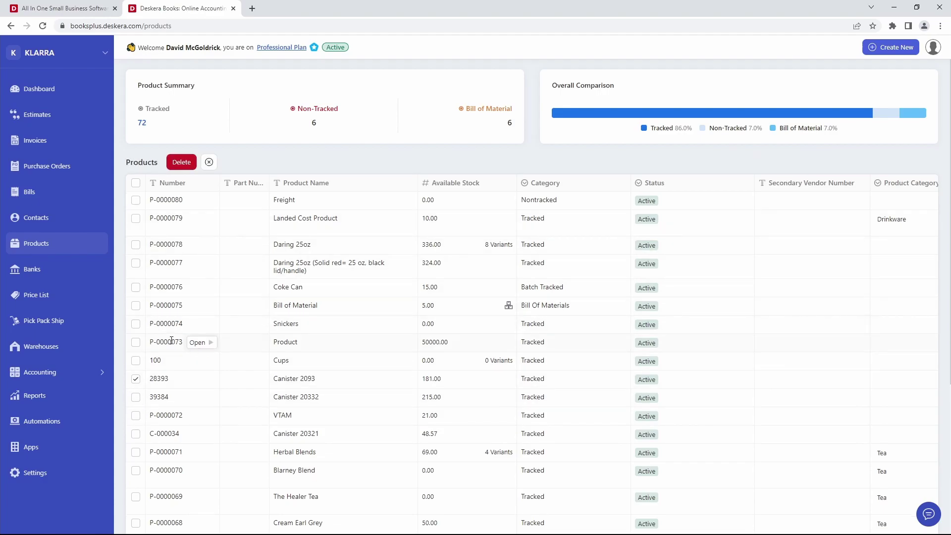
pyautogui.click(211, 380)
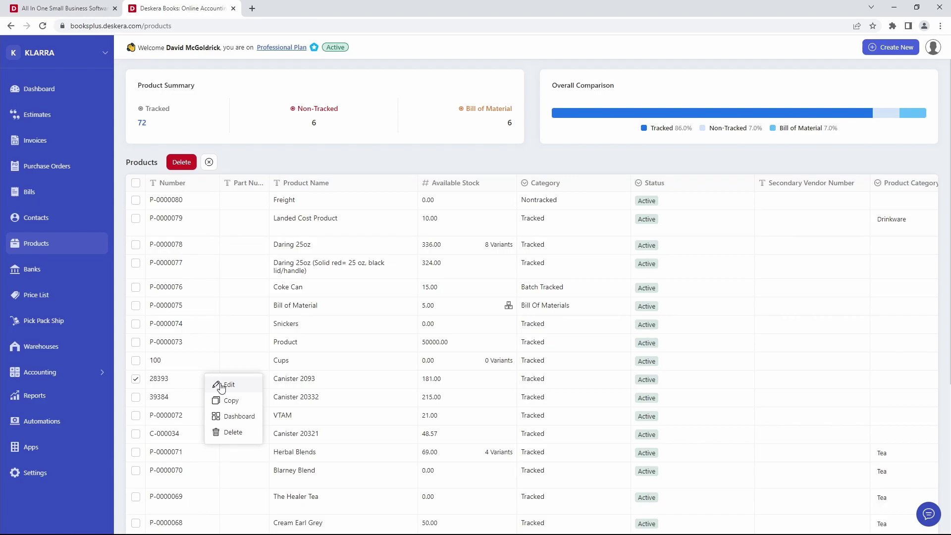
# - Edit Canister 2093 to assign the Quantity and Weight landed cost categories
pyautogui.click(221, 385)
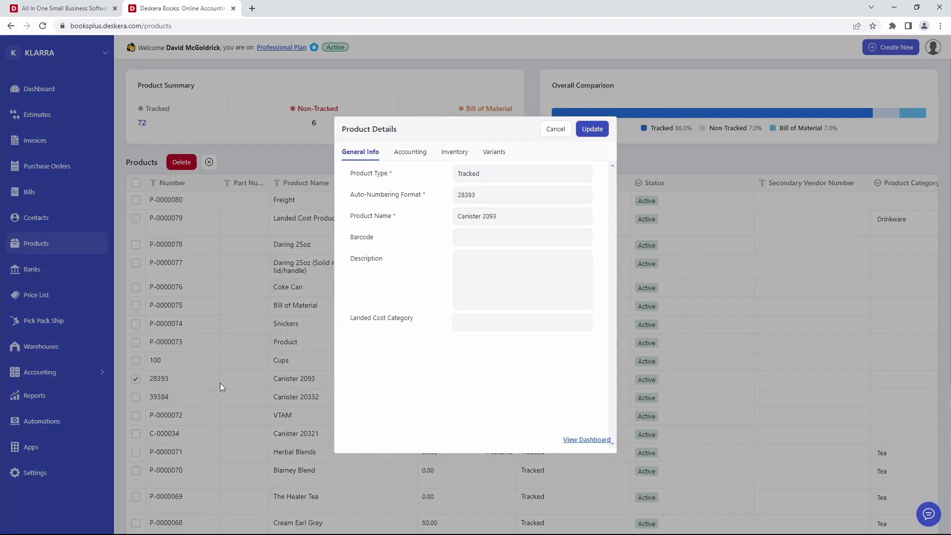
pyautogui.click(494, 325)
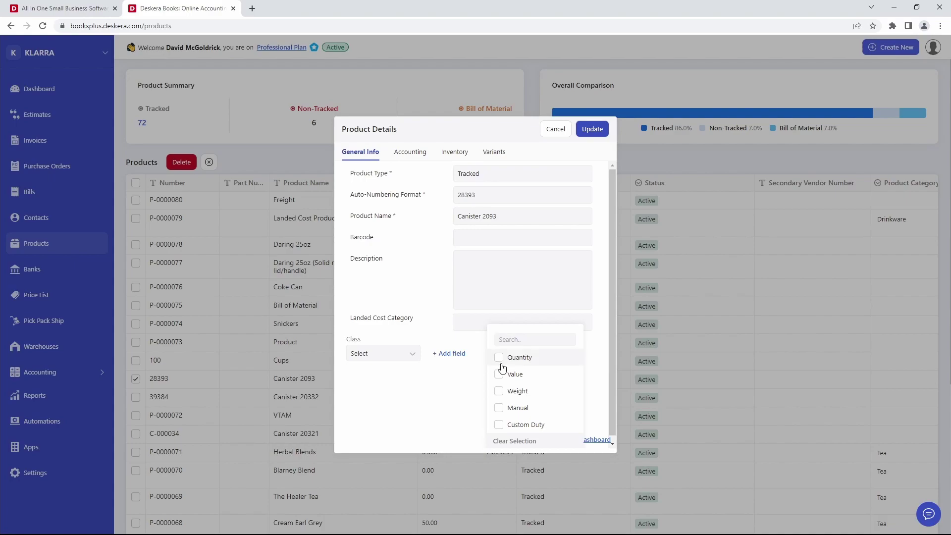
pyautogui.click(500, 358)
pyautogui.click(518, 328)
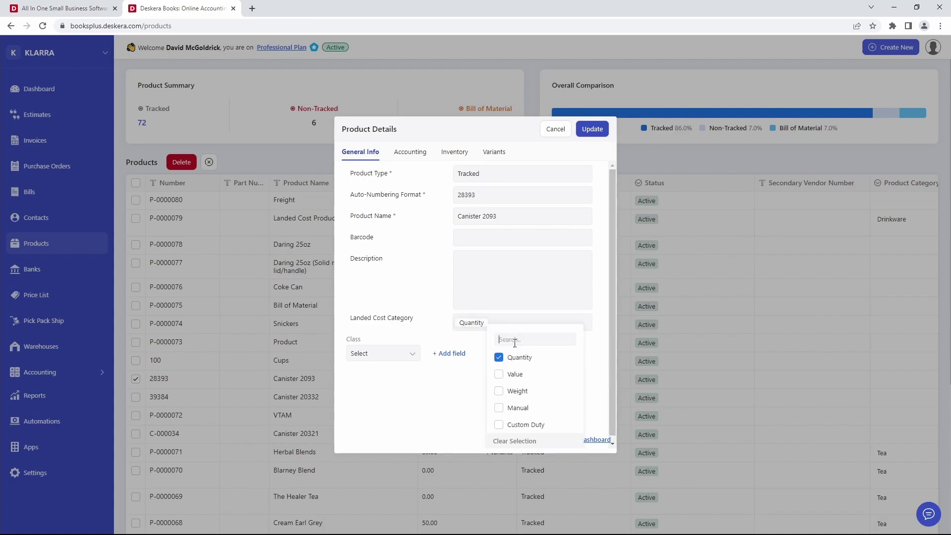
pyautogui.click(501, 392)
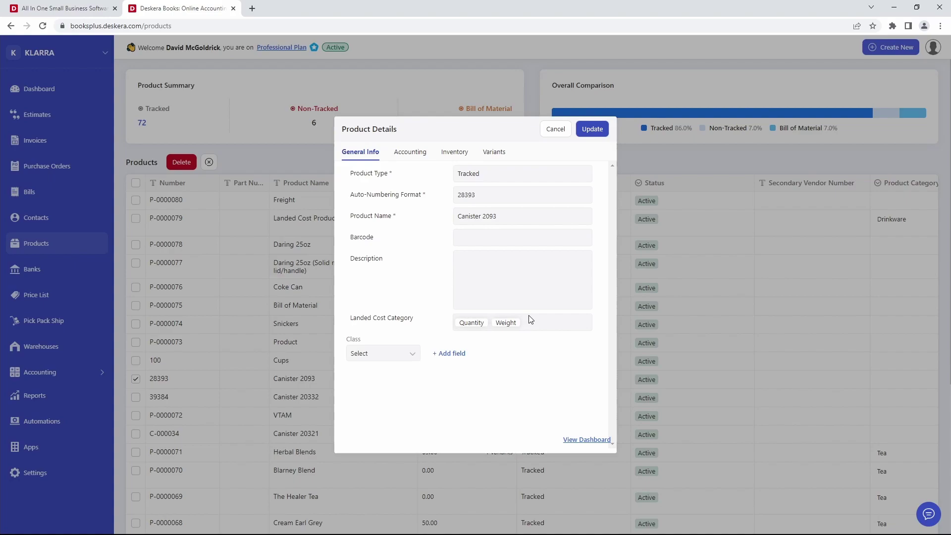
# - Set Canister 2093's inventory weight to 10 and update the product
pyautogui.click(399, 154)
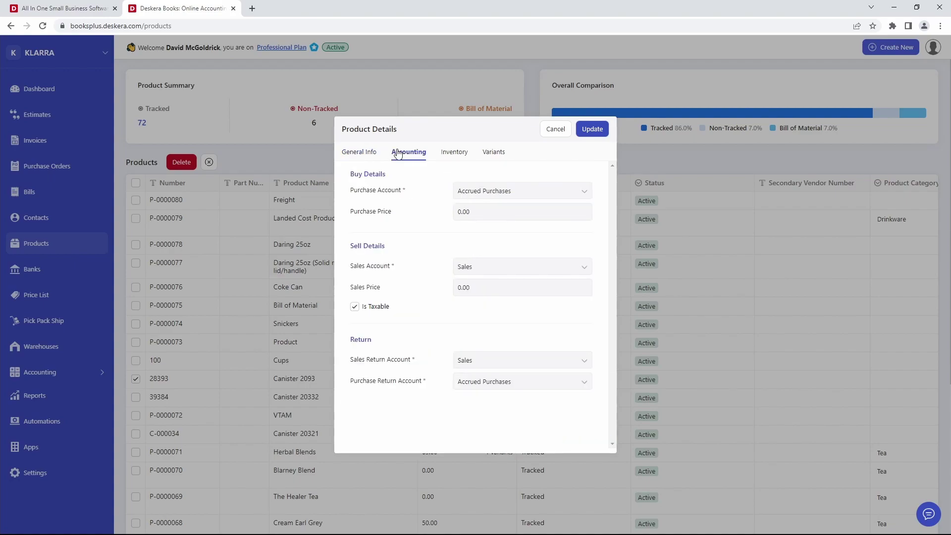
pyautogui.click(443, 153)
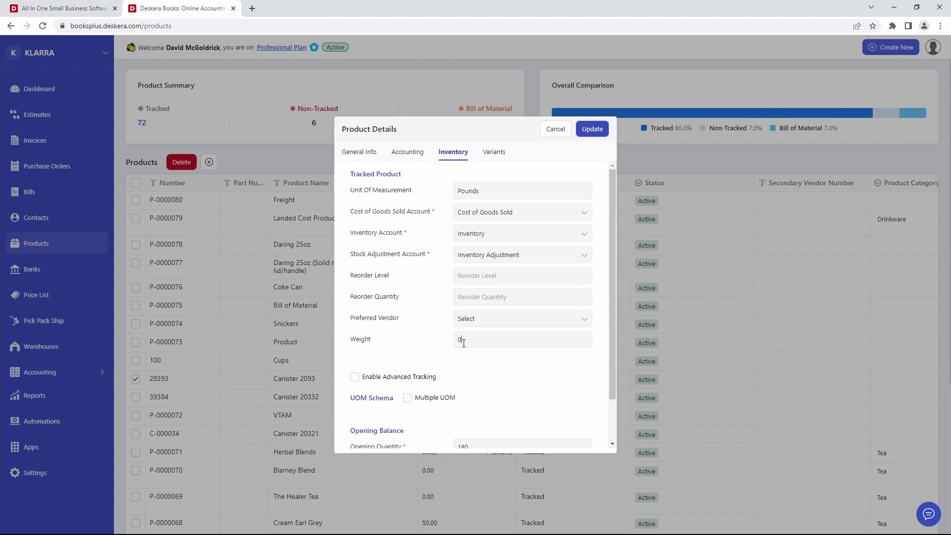
pyautogui.moveTo(461, 341); pyautogui.dragTo(445, 342)
pyautogui.write('10')
pyautogui.click(590, 132)
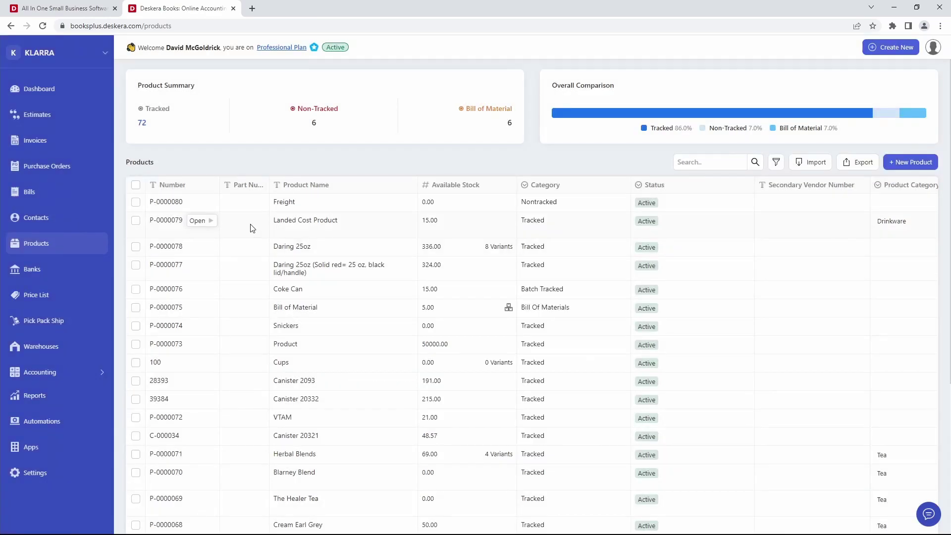
# - Start a new bill from the Bills list and choose the vendor contact
pyautogui.click(85, 195)
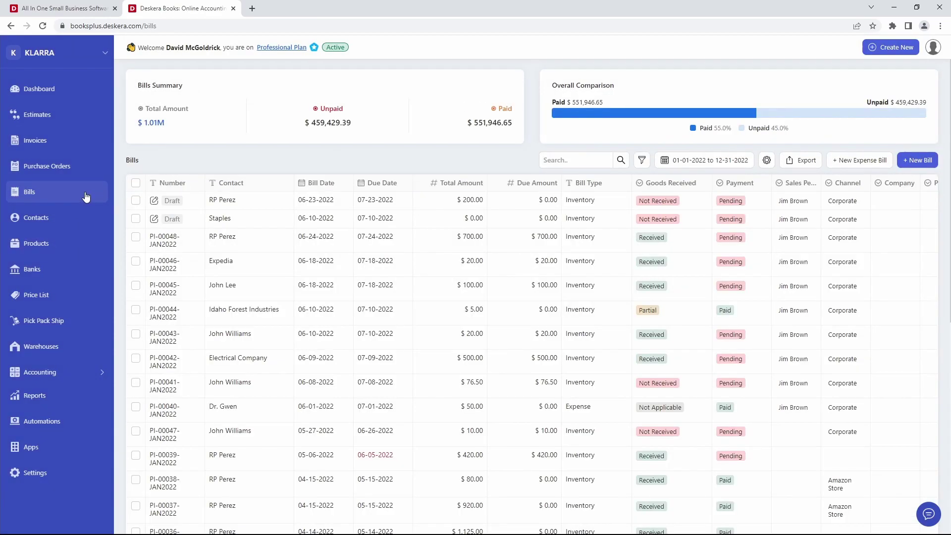
pyautogui.click(921, 162)
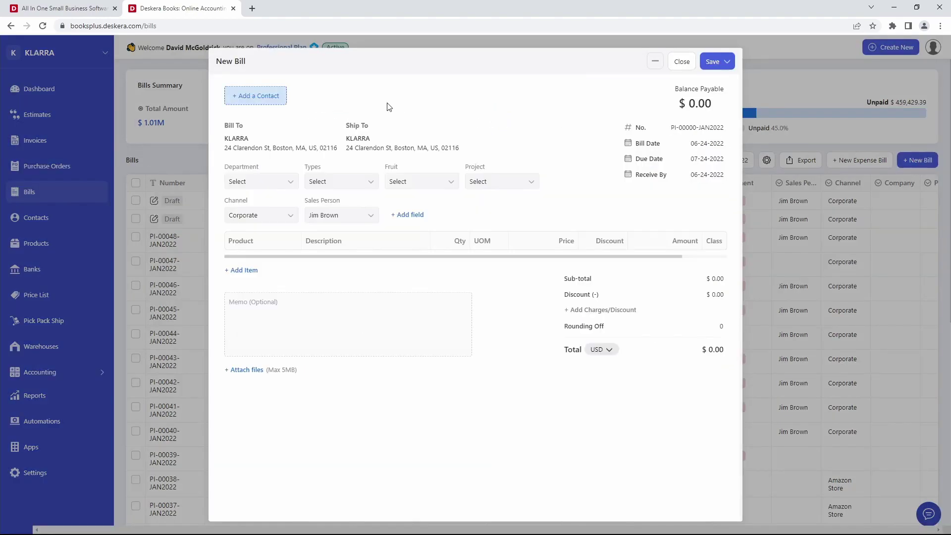
pyautogui.click(259, 97)
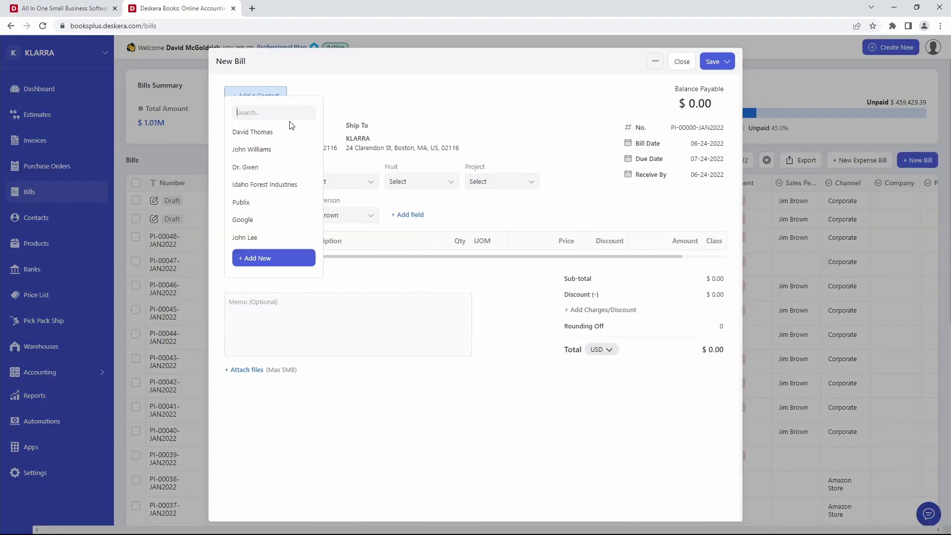
pyautogui.scroll(-5, 287, 136)
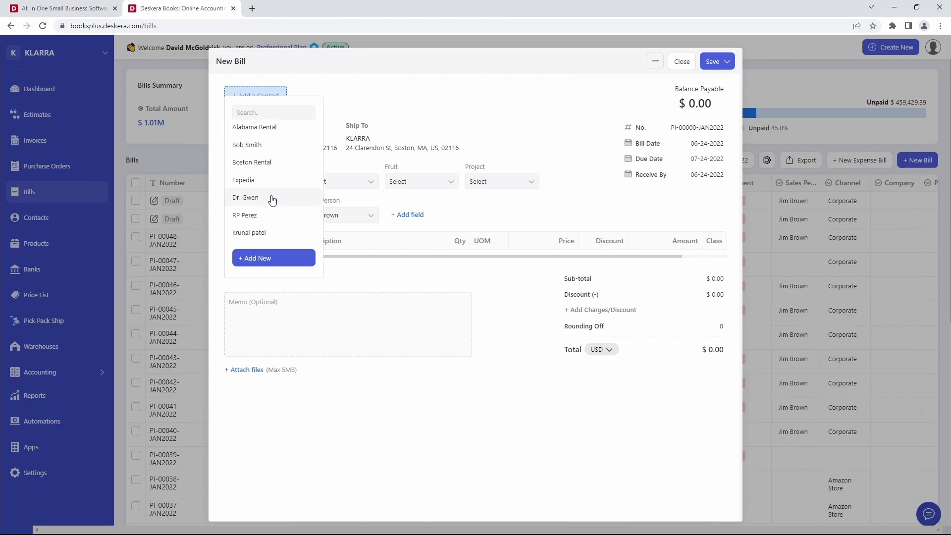
pyautogui.click(270, 215)
# - Add Landed Cost Product and Canister 2093 as the bill's two item lines
pyautogui.click(249, 269)
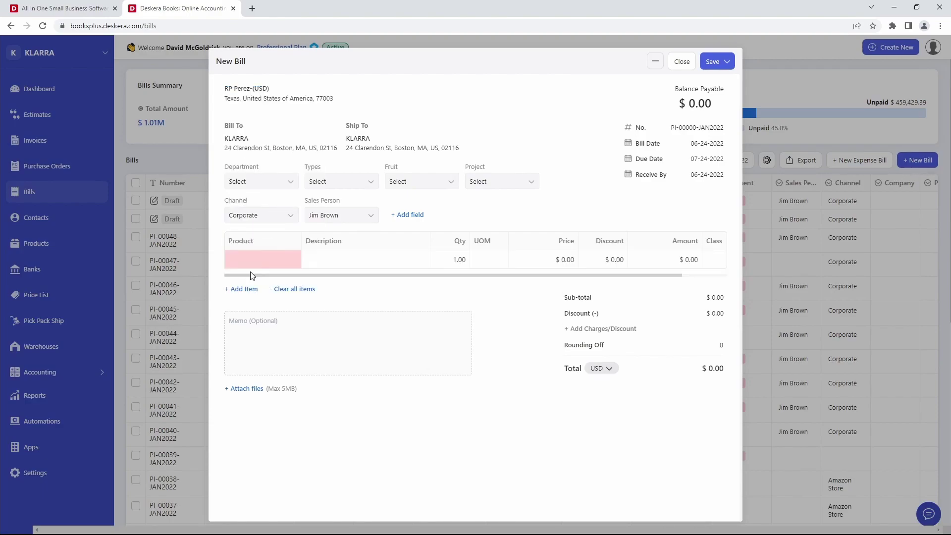
pyautogui.click(254, 267)
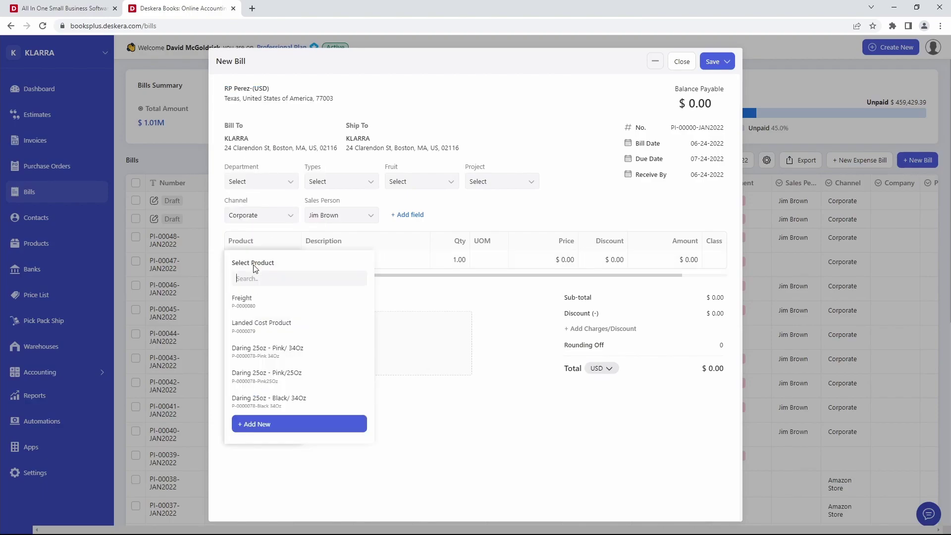
pyautogui.click(310, 336)
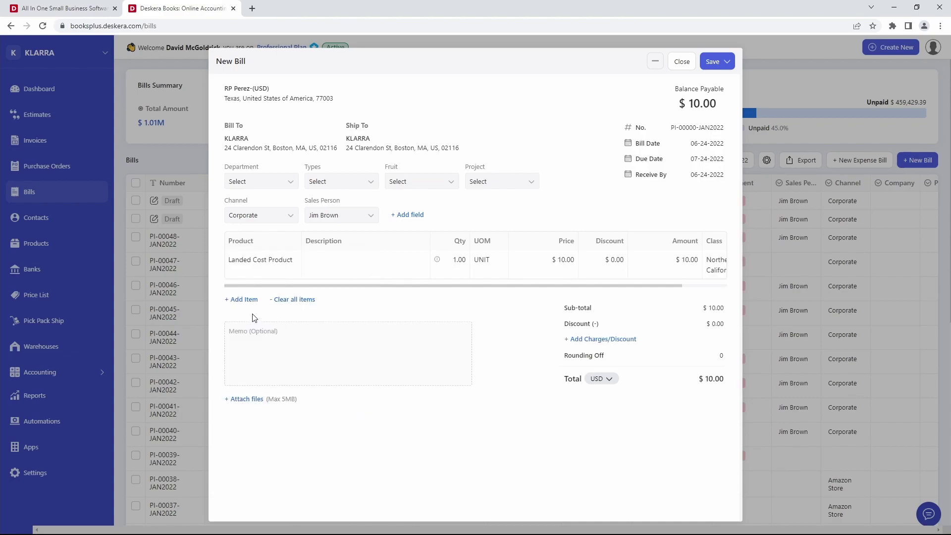
pyautogui.click(245, 301)
pyautogui.click(245, 297)
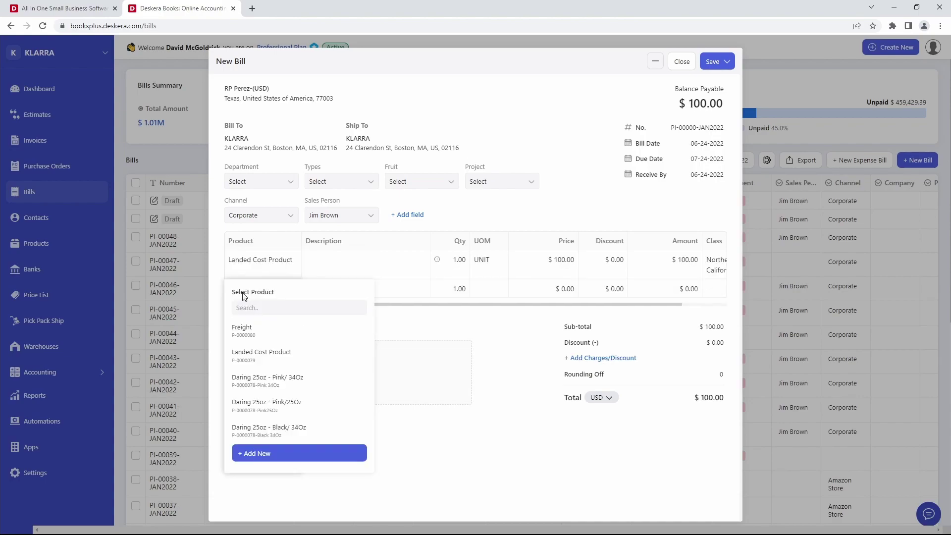
pyautogui.write('can')
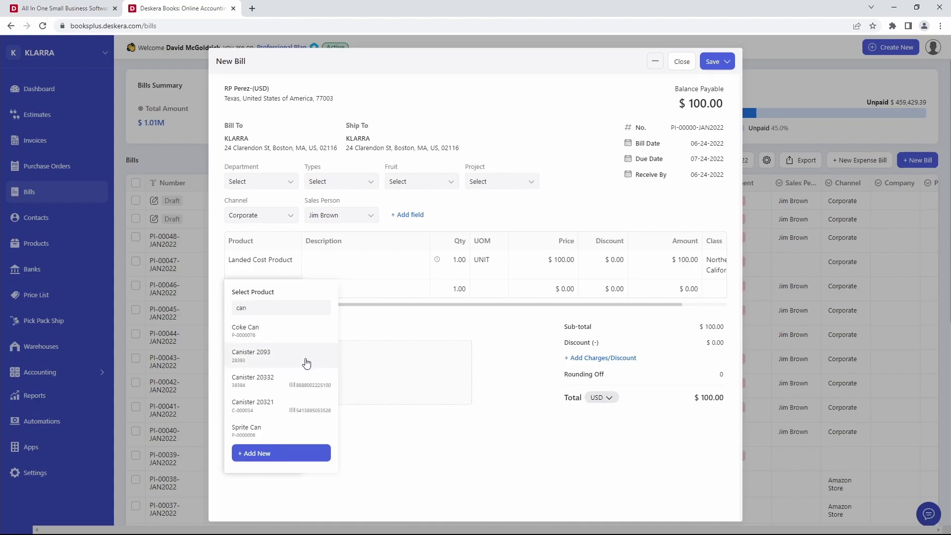
pyautogui.click(307, 363)
# - Price Canister 2093 at 20 with quantity 10, and set Landed Cost Product quantity to 5
pyautogui.click(555, 287)
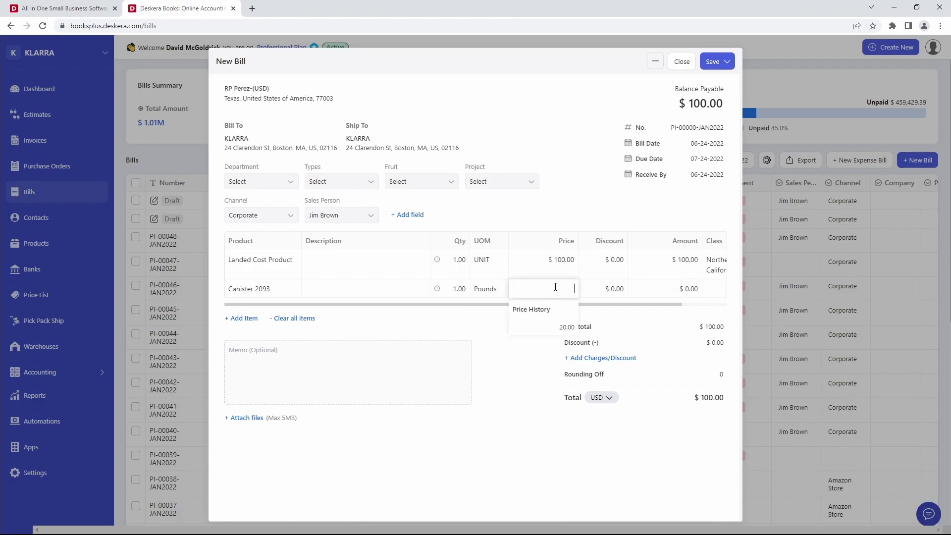
pyautogui.write('20')
pyautogui.click(457, 284)
pyautogui.write('0')
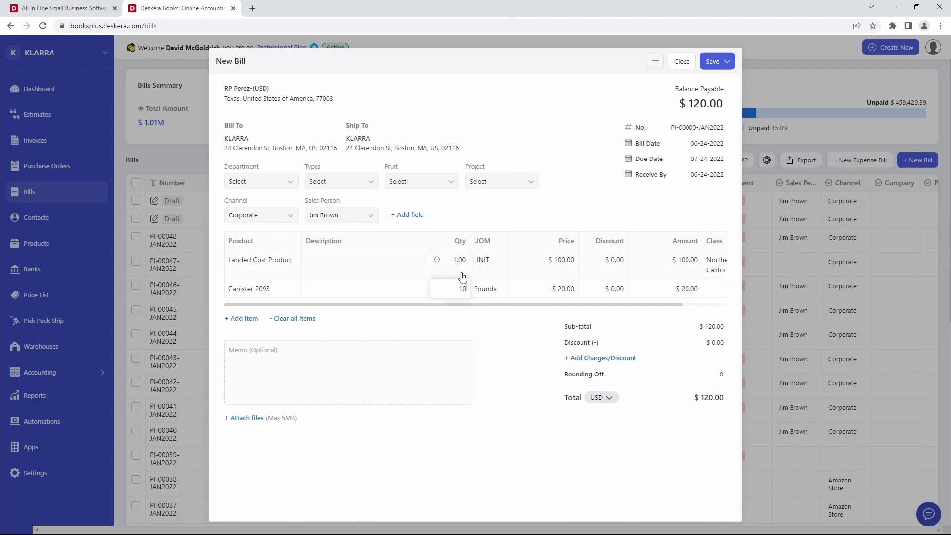
pyautogui.click(458, 258)
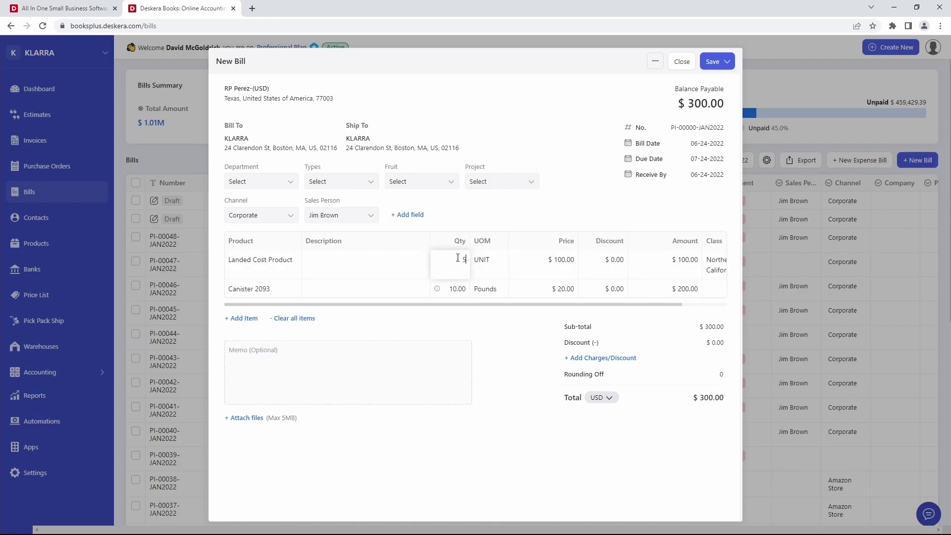
pyautogui.write('5')
pyautogui.click(510, 329)
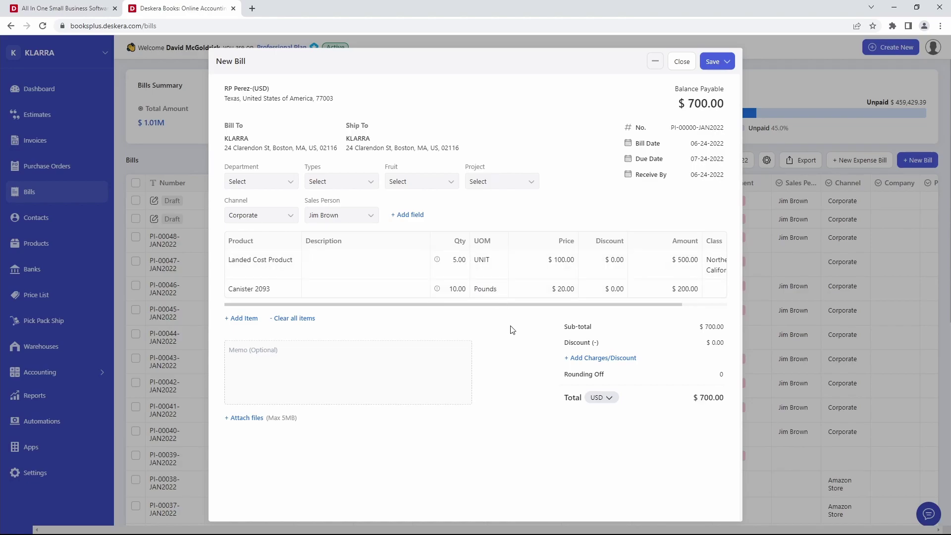
# - Save the $700 bill and receive both items into the warehouse
pyautogui.click(719, 60)
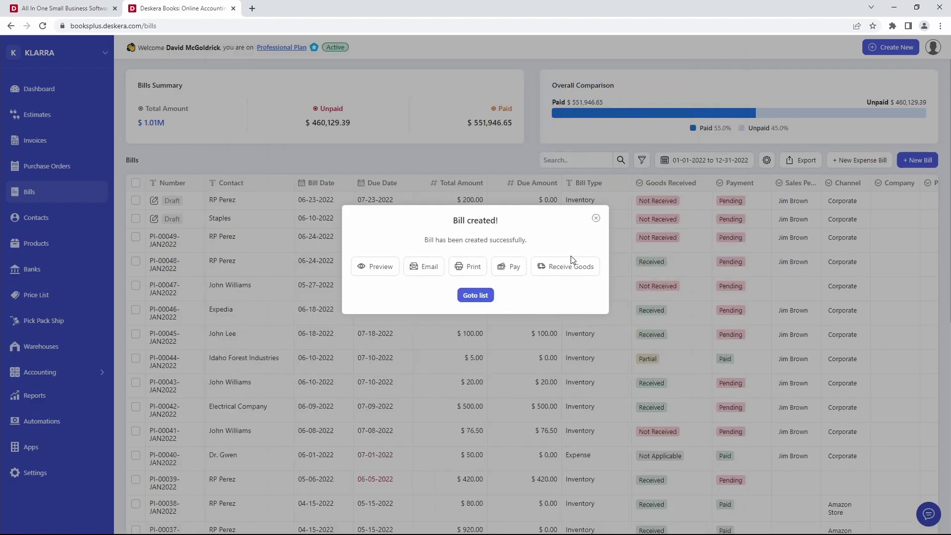
pyautogui.click(570, 266)
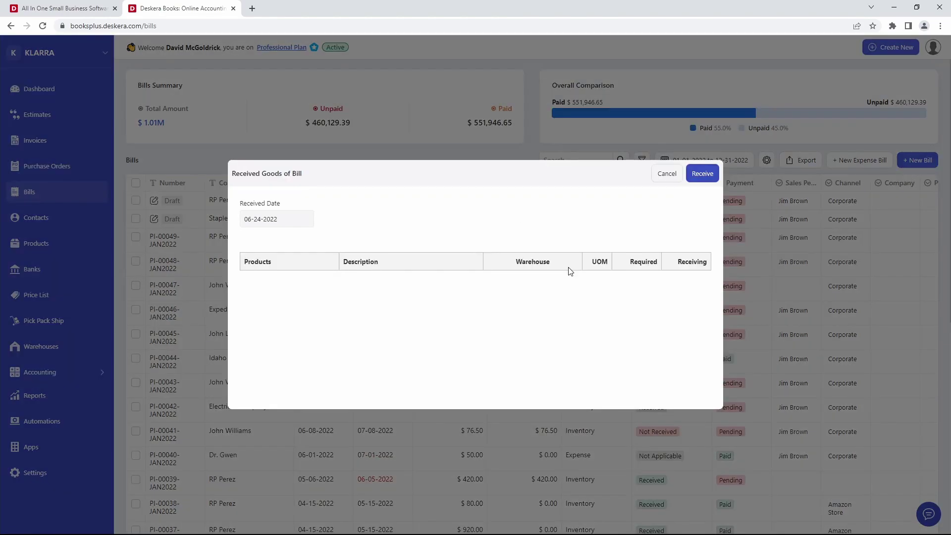
pyautogui.click(708, 175)
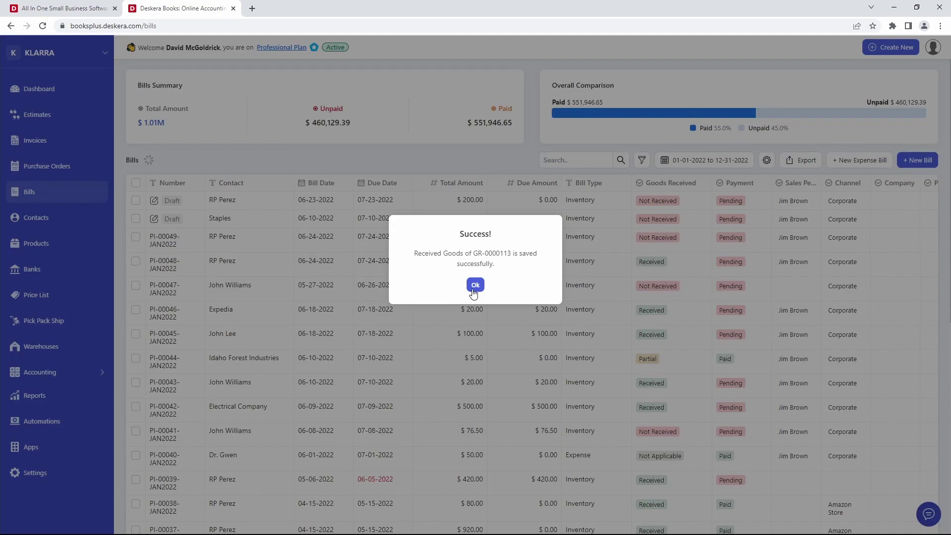
pyautogui.click(473, 290)
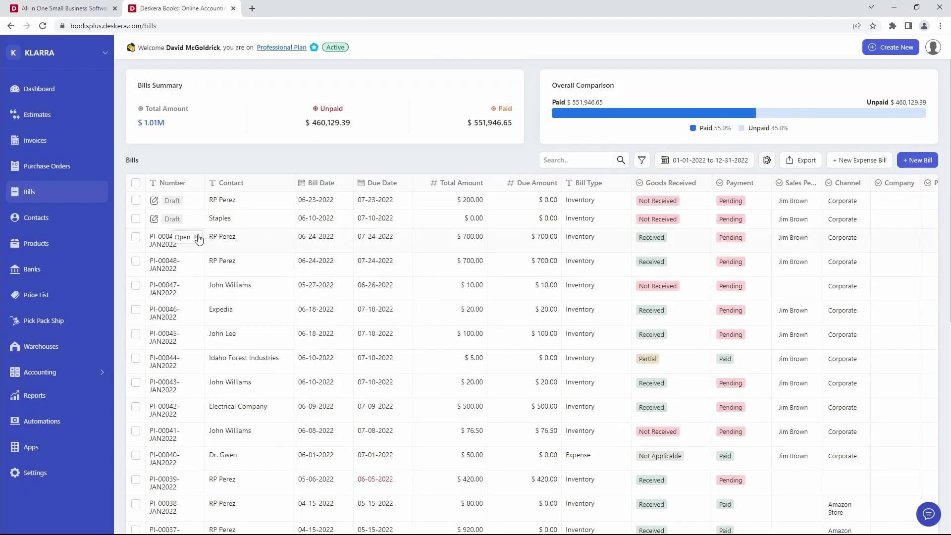
pyautogui.click(194, 241)
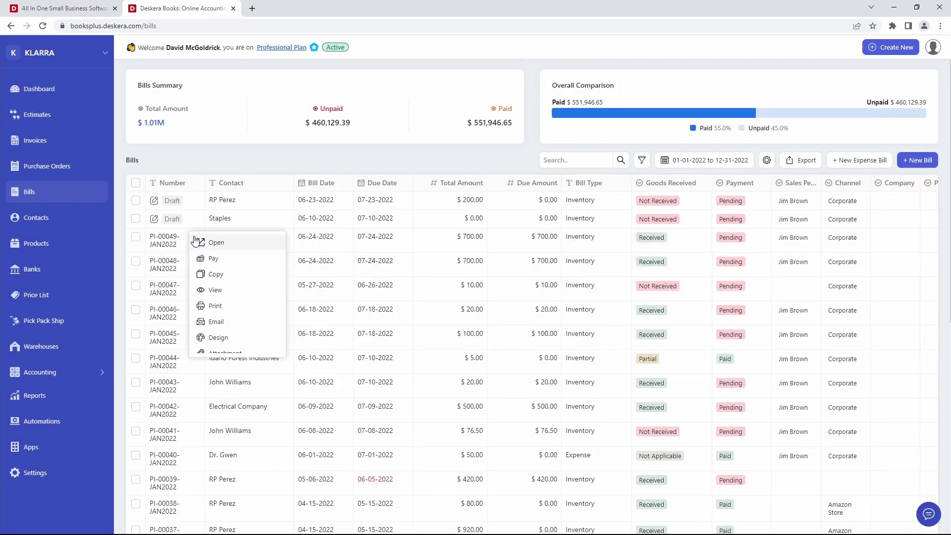
pyautogui.scroll(-2, 220, 257)
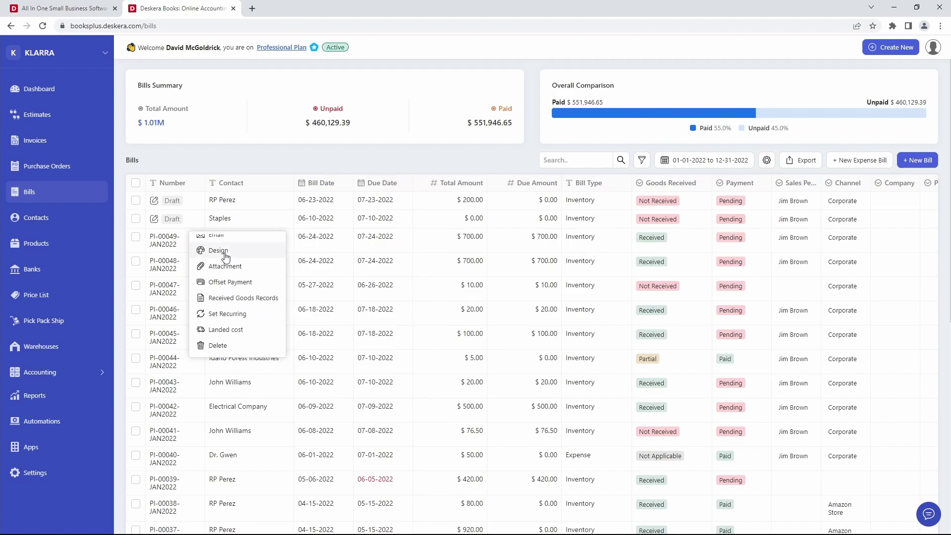
# - Create a landed-cost bill from PI-00049-JAN2022 and choose the freight vendor contact
pyautogui.click(240, 331)
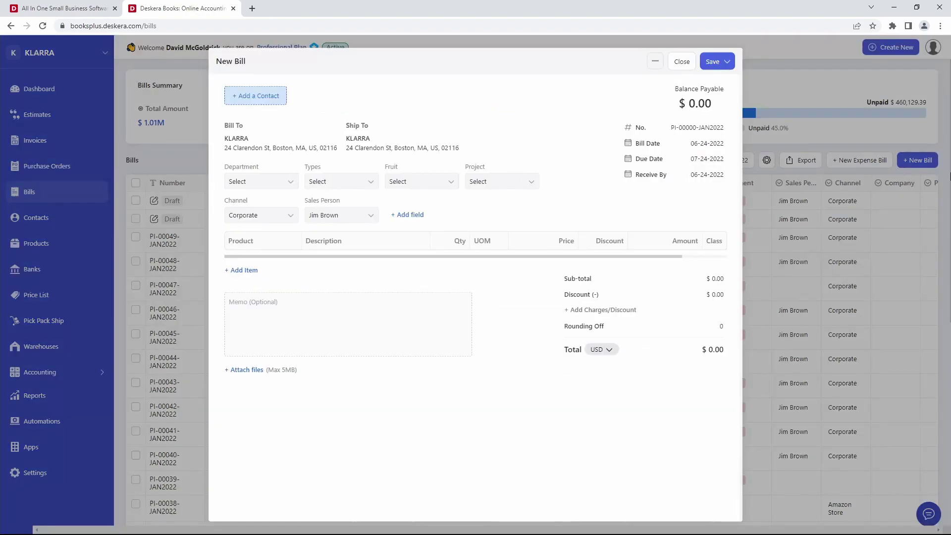
pyautogui.click(268, 100)
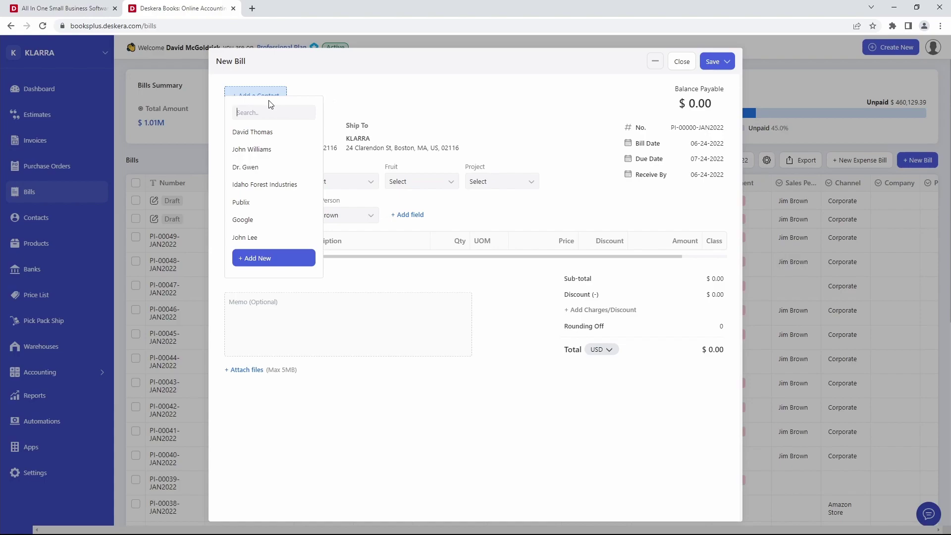
pyautogui.scroll(-5, 263, 166)
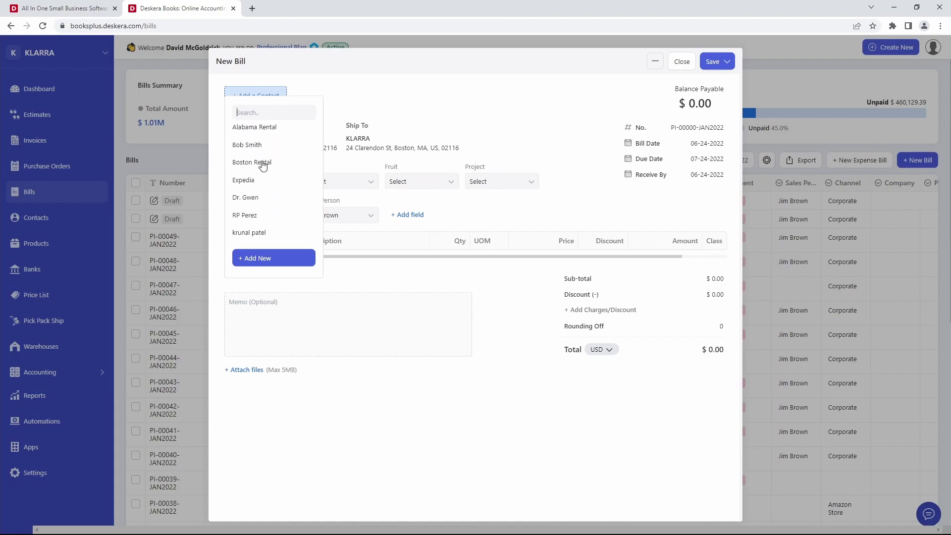
pyautogui.scroll(-1, 262, 166)
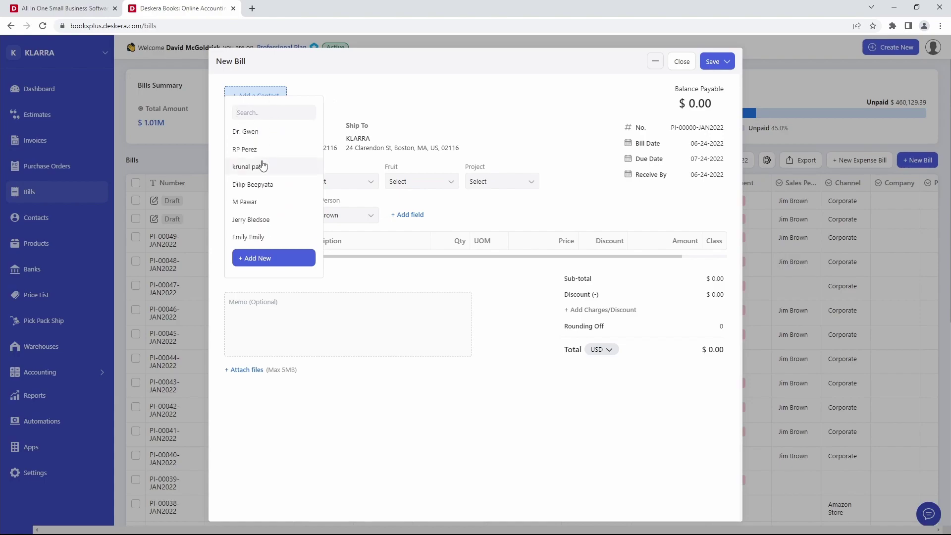
pyautogui.scroll(-2, 270, 171)
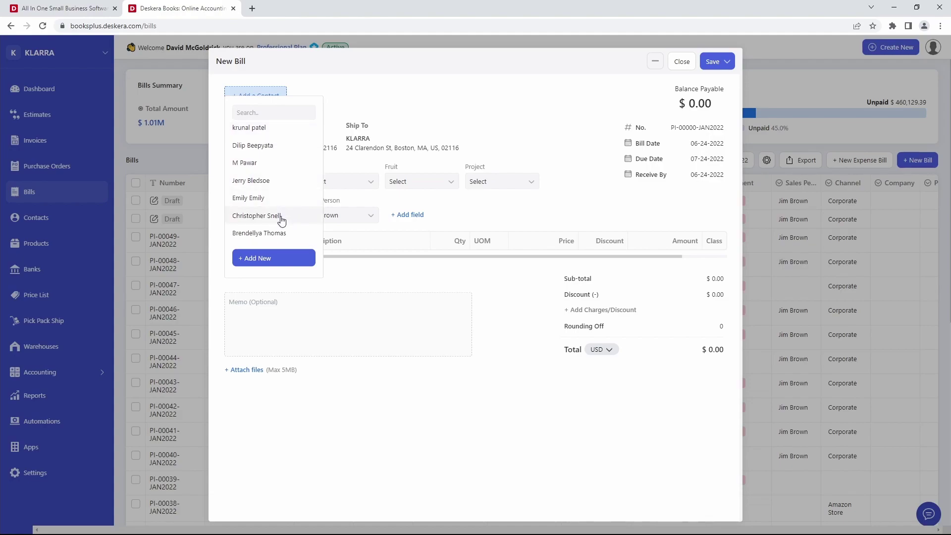
pyautogui.click(279, 180)
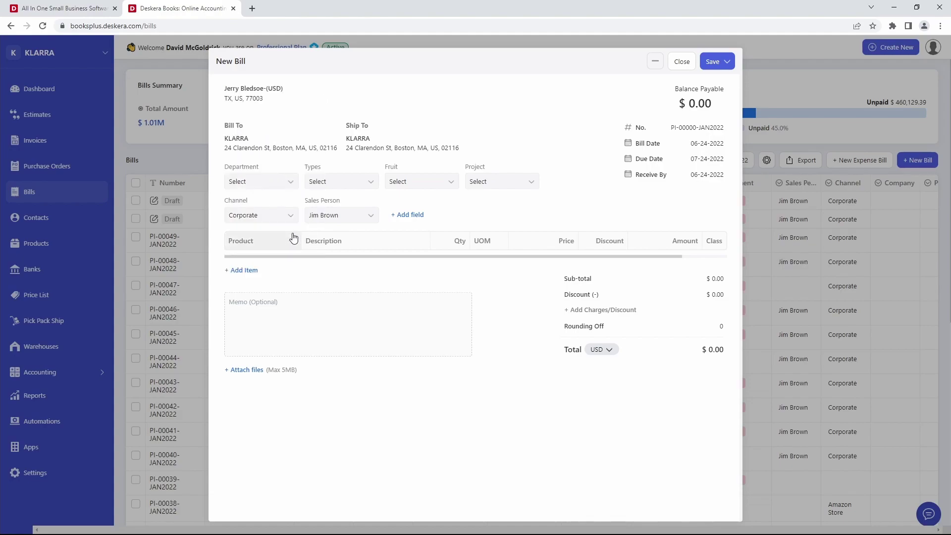
# - Add a Freight line with quantity 1 priced at $100
pyautogui.click(245, 270)
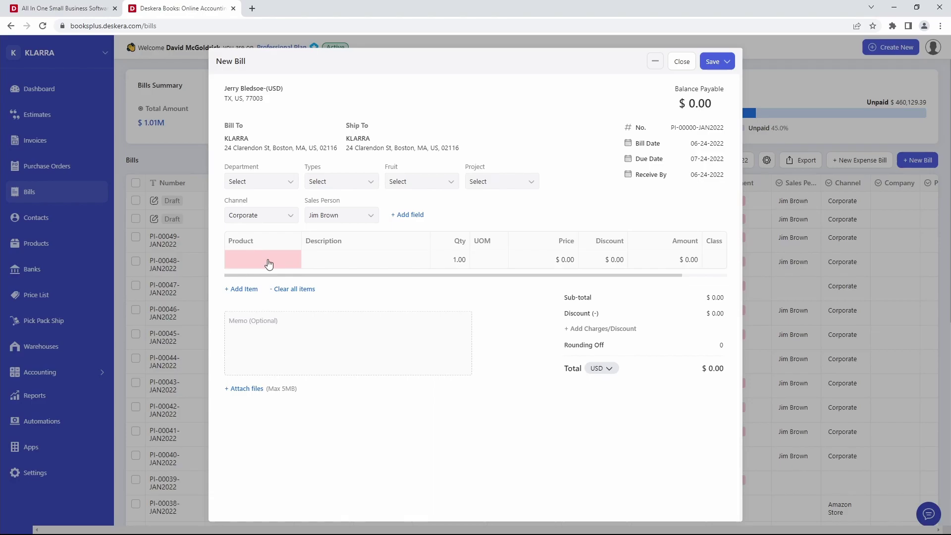
pyautogui.click(270, 260)
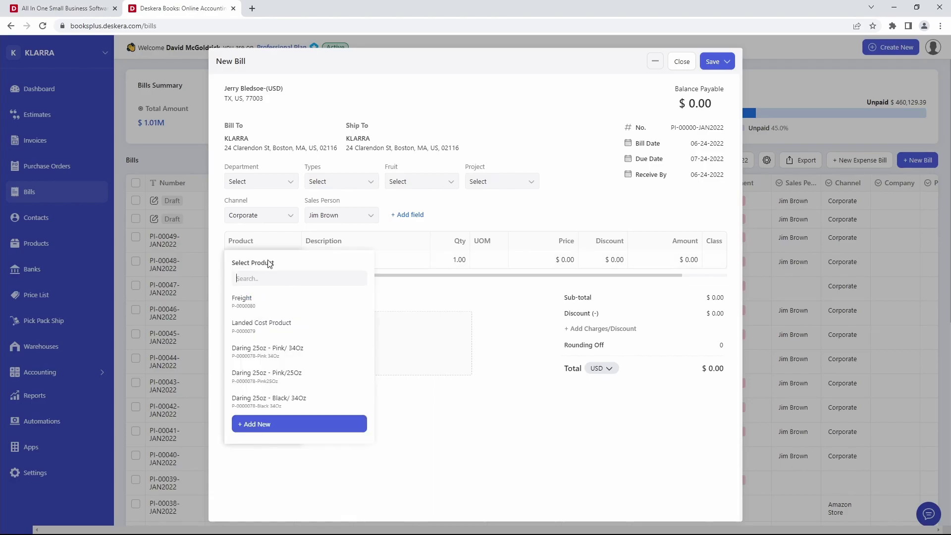
pyautogui.click(243, 299)
pyautogui.click(452, 260)
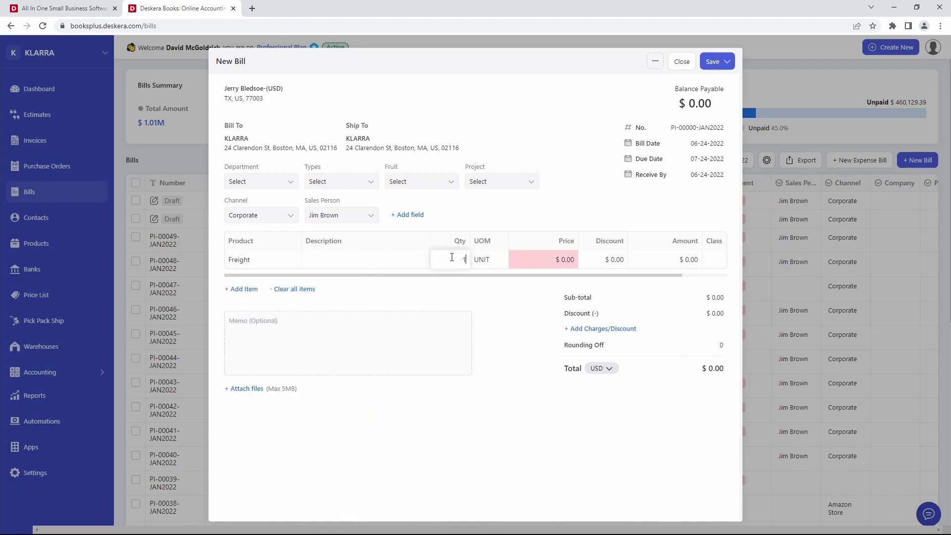
pyautogui.click(561, 259)
pyautogui.write('1')
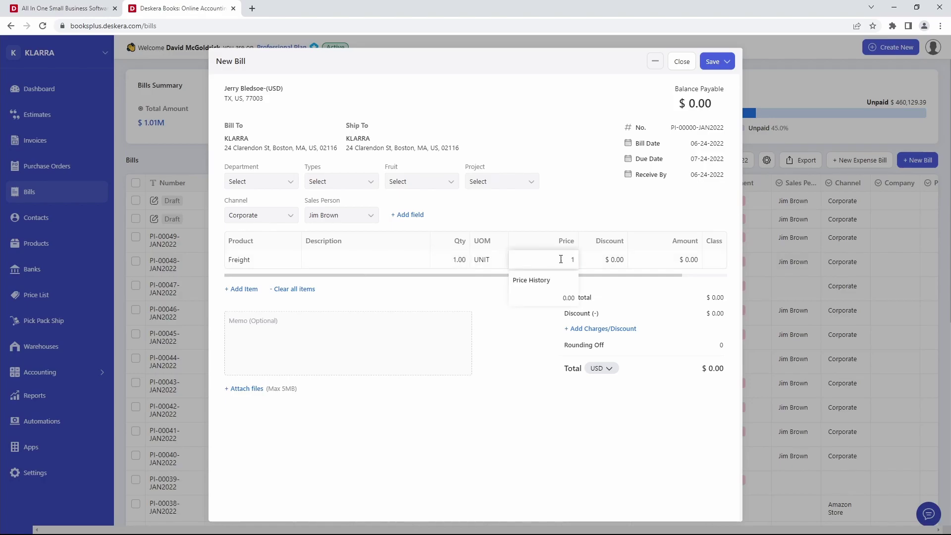
pyautogui.write('00')
pyautogui.click(468, 310)
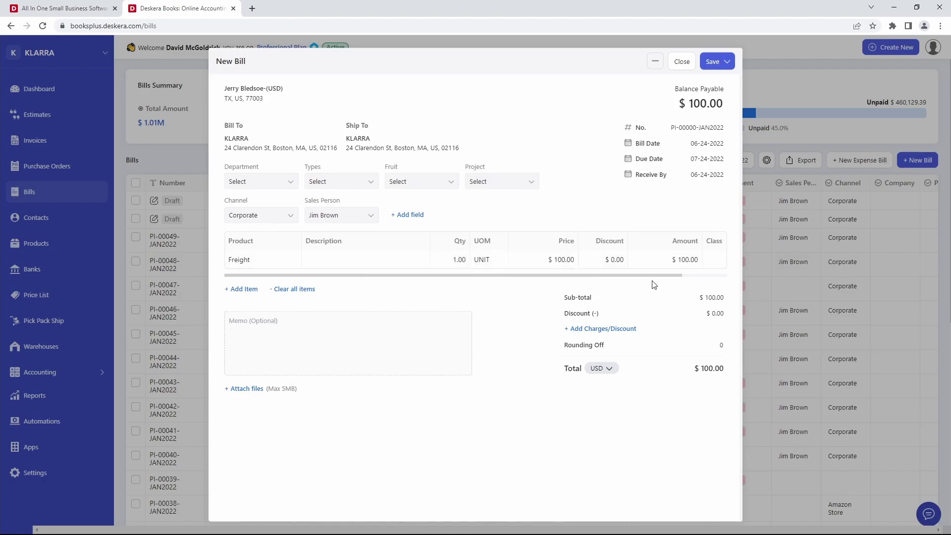
pyautogui.moveTo(667, 276); pyautogui.dragTo(721, 266)
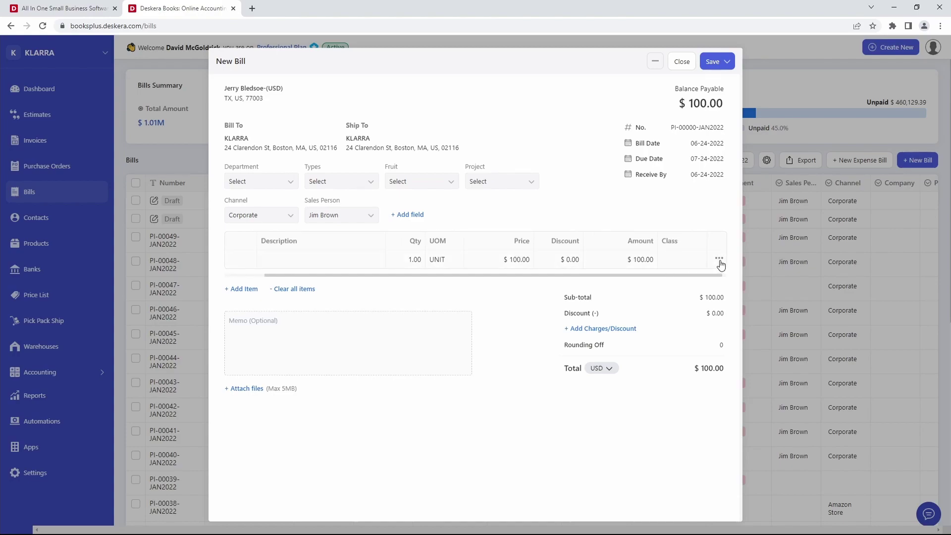
# - Open Allocate Landed Cost for Freight, try By Quantity, then manually allocate 40 to Canister 2093
pyautogui.click(719, 259)
pyautogui.click(713, 280)
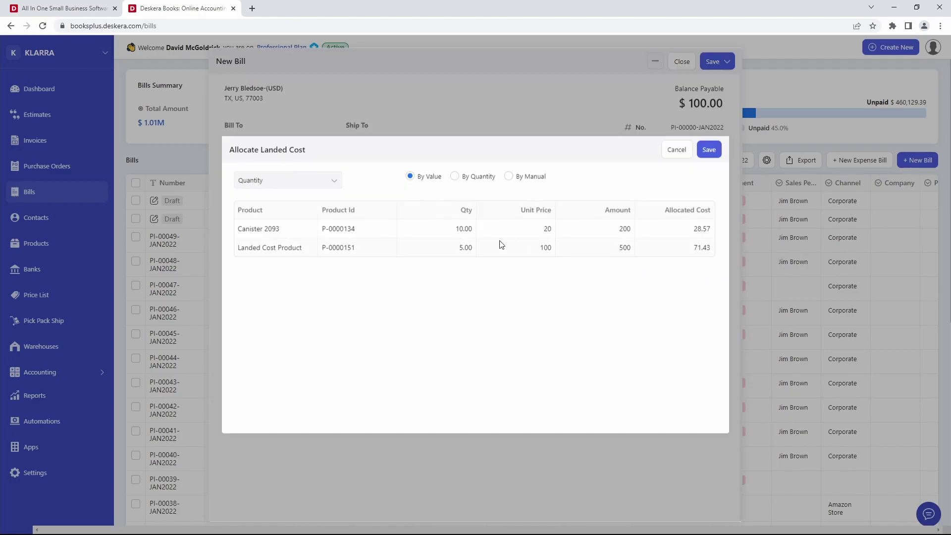
pyautogui.click(455, 178)
pyautogui.click(508, 179)
pyautogui.click(677, 236)
pyautogui.press('BackSpace')
pyautogui.press('BackSpace')
pyautogui.press('BackSpace')
pyautogui.press('BackSpace')
pyautogui.write('4')
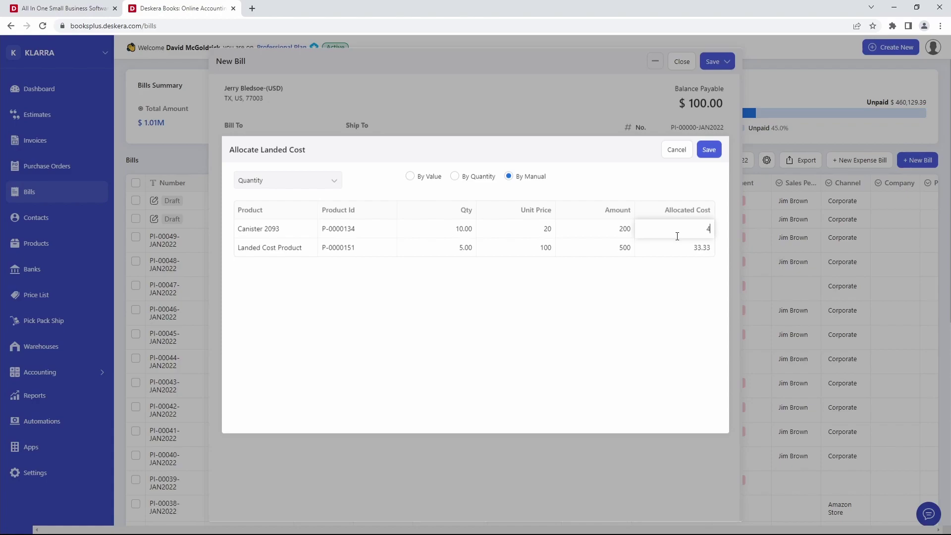
pyautogui.write('0')
pyautogui.click(673, 261)
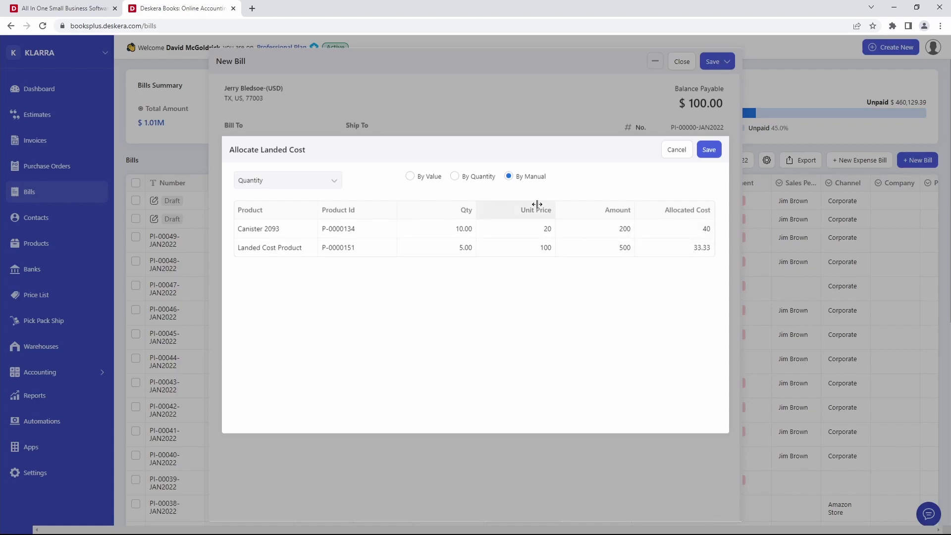
# - Settle on By Value allocation: 28.57 to Canister 2093, 71.43 to Landed Cost Product
pyautogui.click(410, 177)
pyautogui.click(455, 177)
pyautogui.click(508, 177)
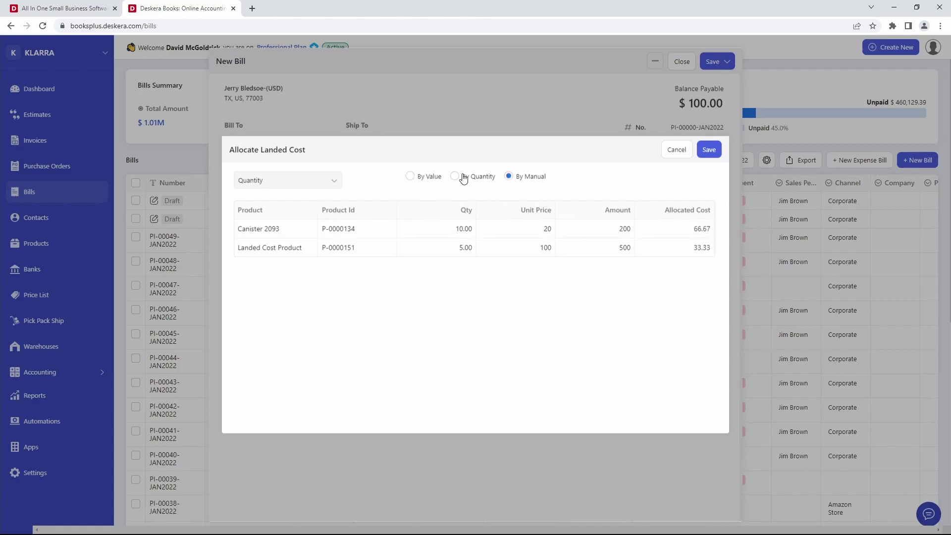
pyautogui.click(429, 176)
# - Try the Value, Weight, Manual and Quantity allocation bases, leaving Quantity selected
pyautogui.click(333, 186)
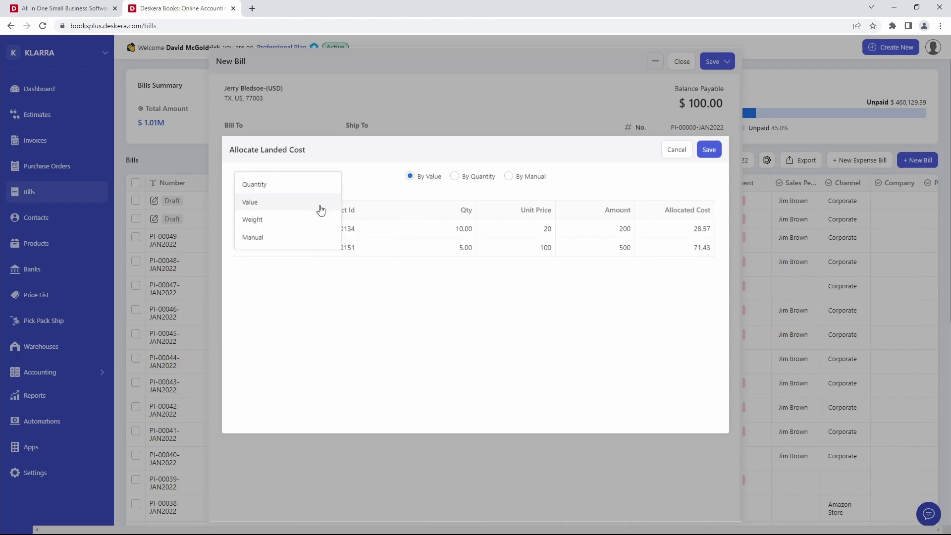
pyautogui.click(320, 207)
pyautogui.click(314, 185)
pyautogui.click(303, 220)
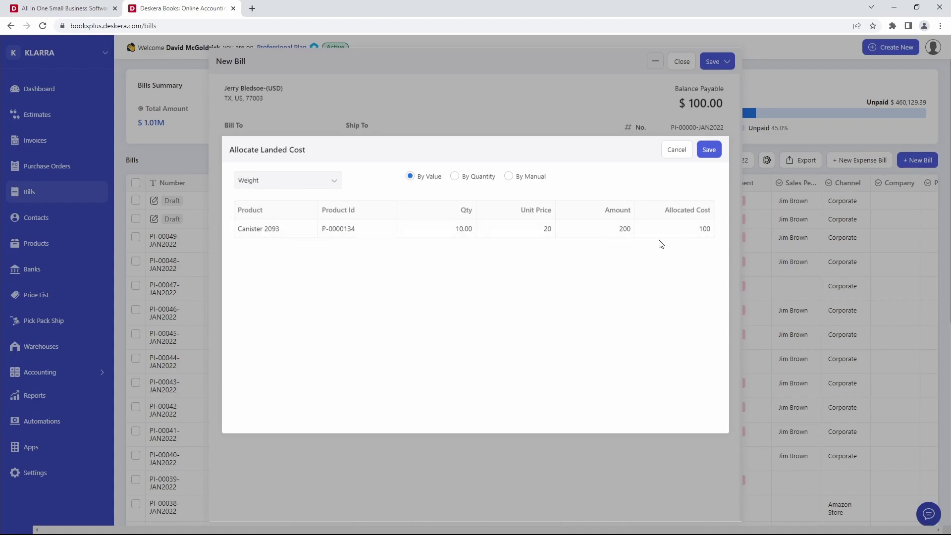
pyautogui.click(313, 185)
pyautogui.click(306, 242)
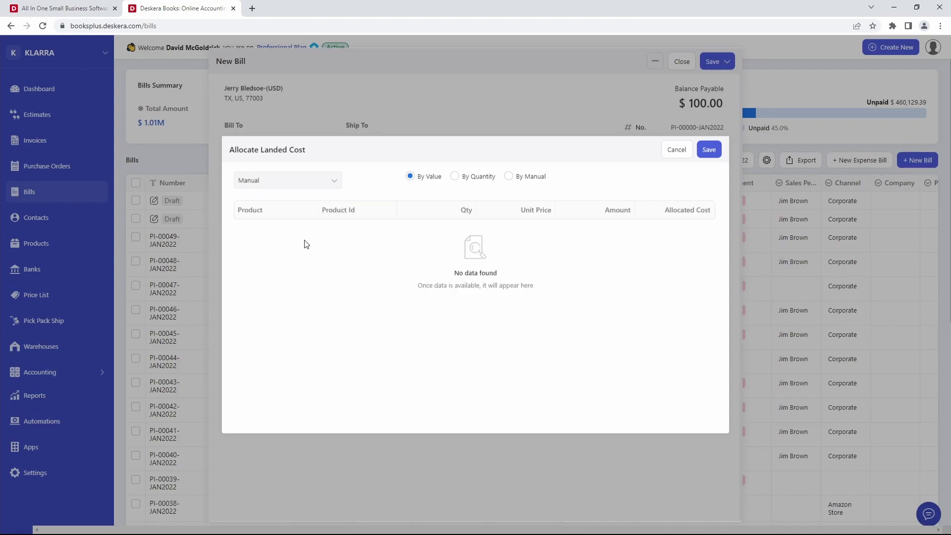
pyautogui.click(289, 182)
pyautogui.click(290, 184)
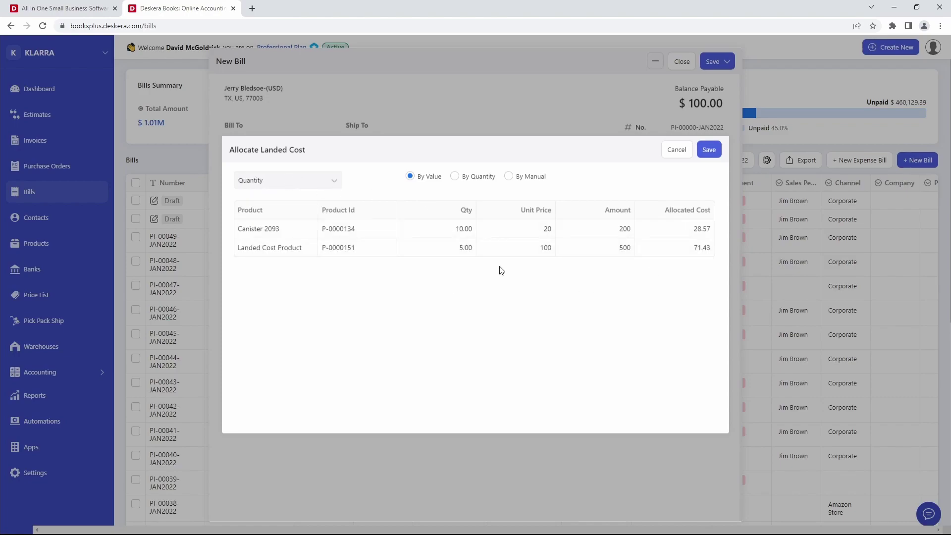
pyautogui.click(313, 181)
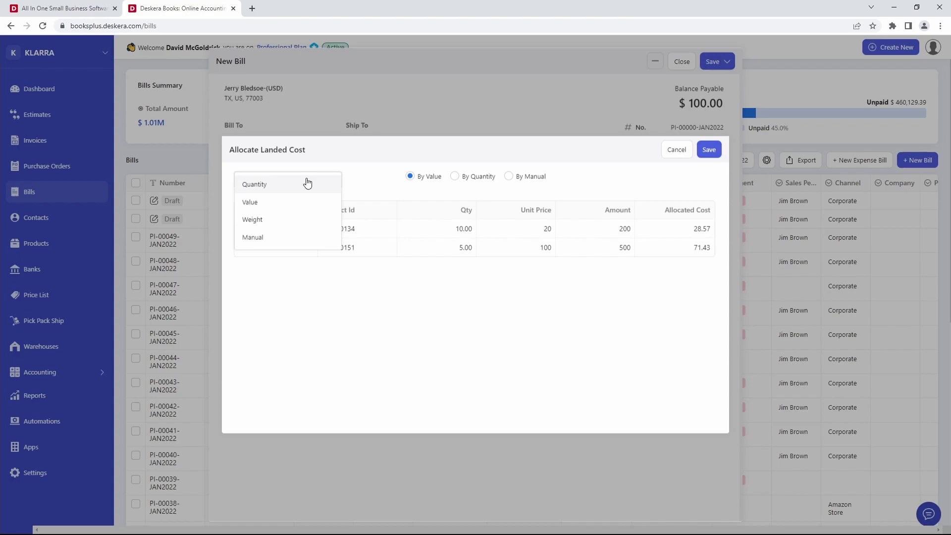
pyautogui.click(307, 183)
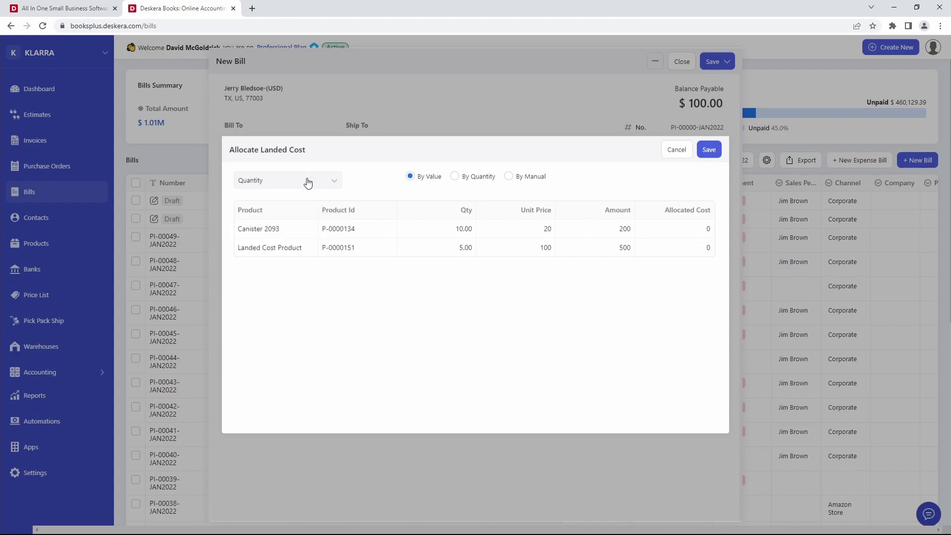
# - Choose By Value, save the allocation, and save the $100 freight bill
pyautogui.click(473, 180)
pyautogui.click(415, 178)
pyautogui.click(709, 150)
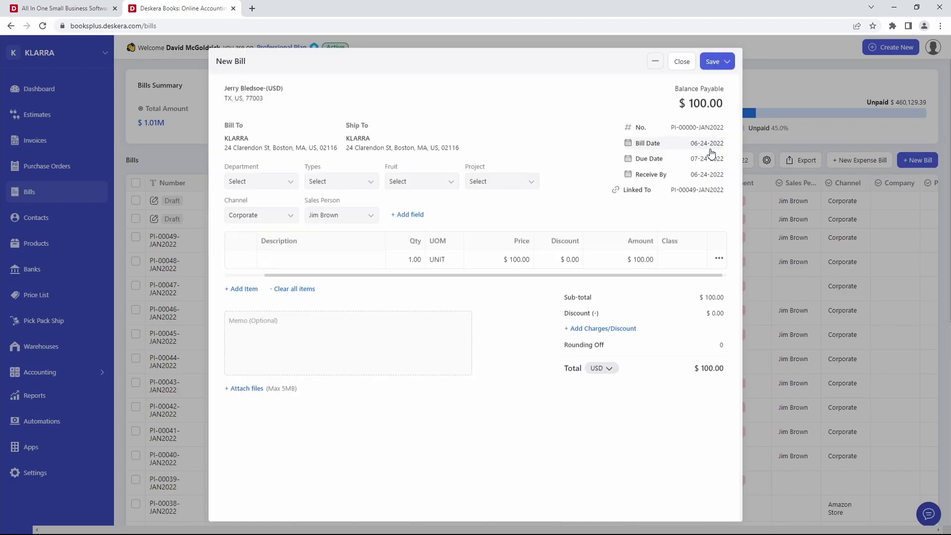
pyautogui.click(708, 62)
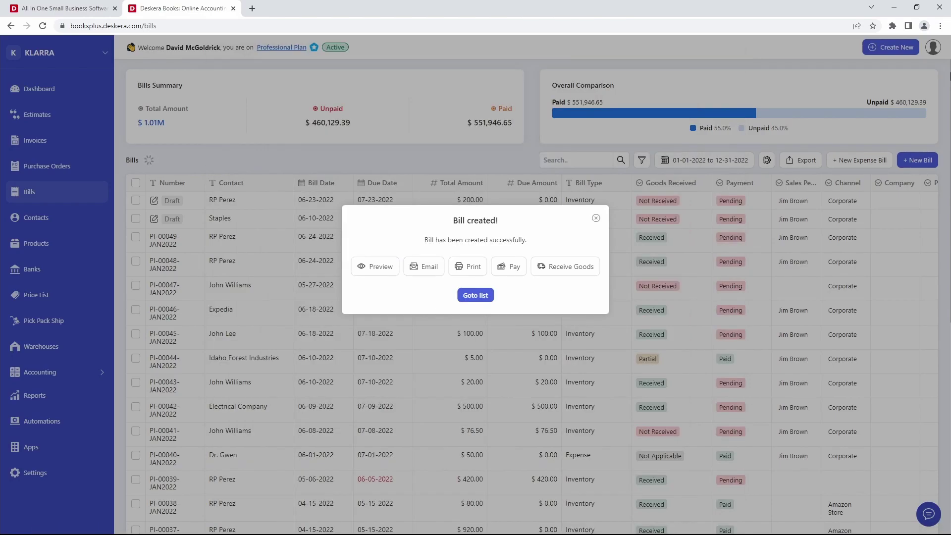
# - Receive the freight bill's goods into Massachusetts Warehouse and acknowledge the success message
pyautogui.click(566, 267)
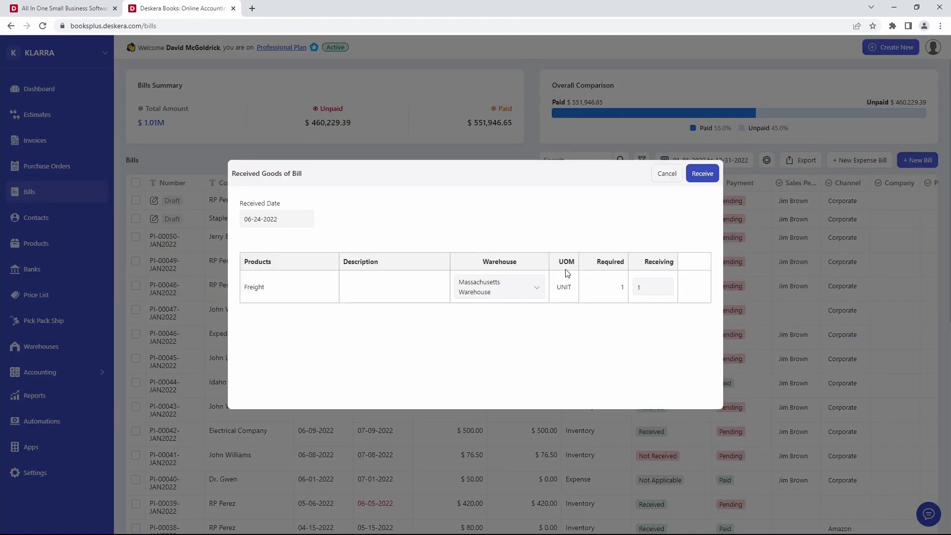
pyautogui.click(697, 179)
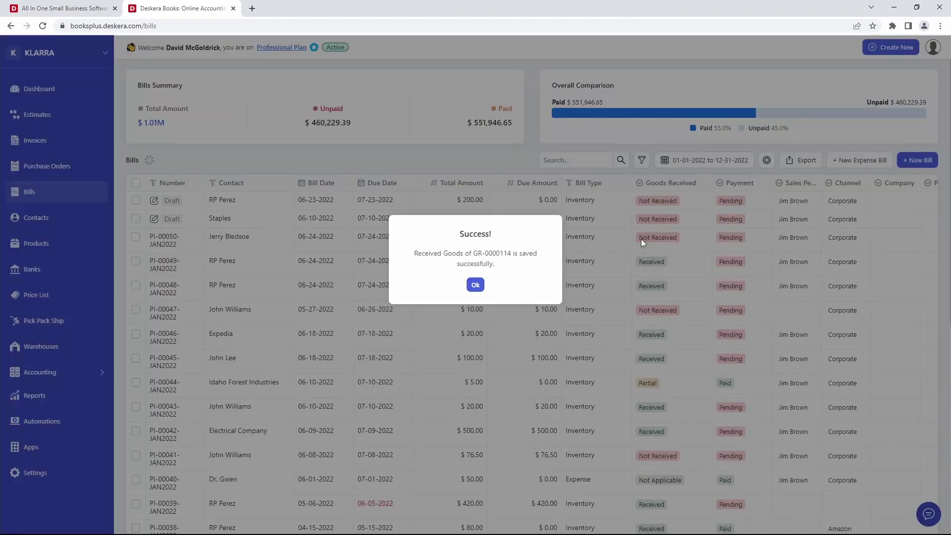
pyautogui.click(476, 287)
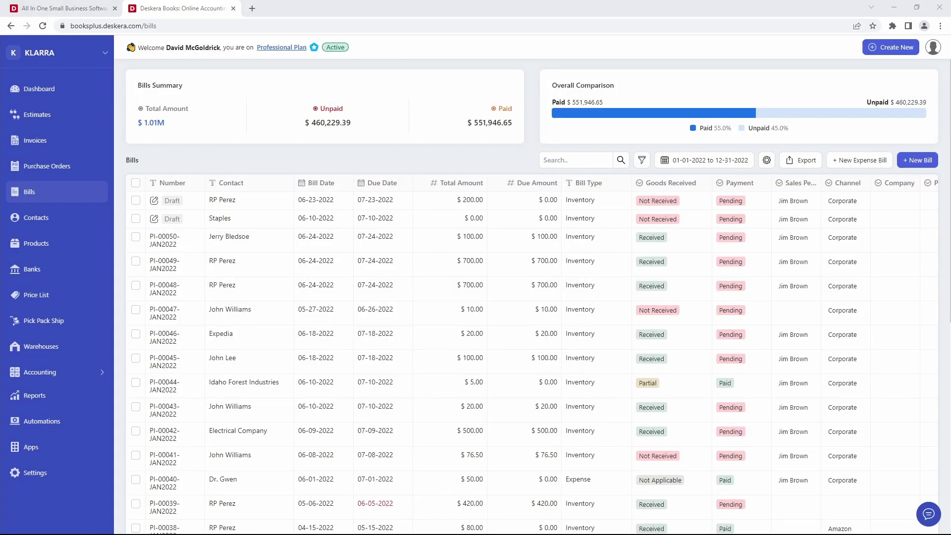